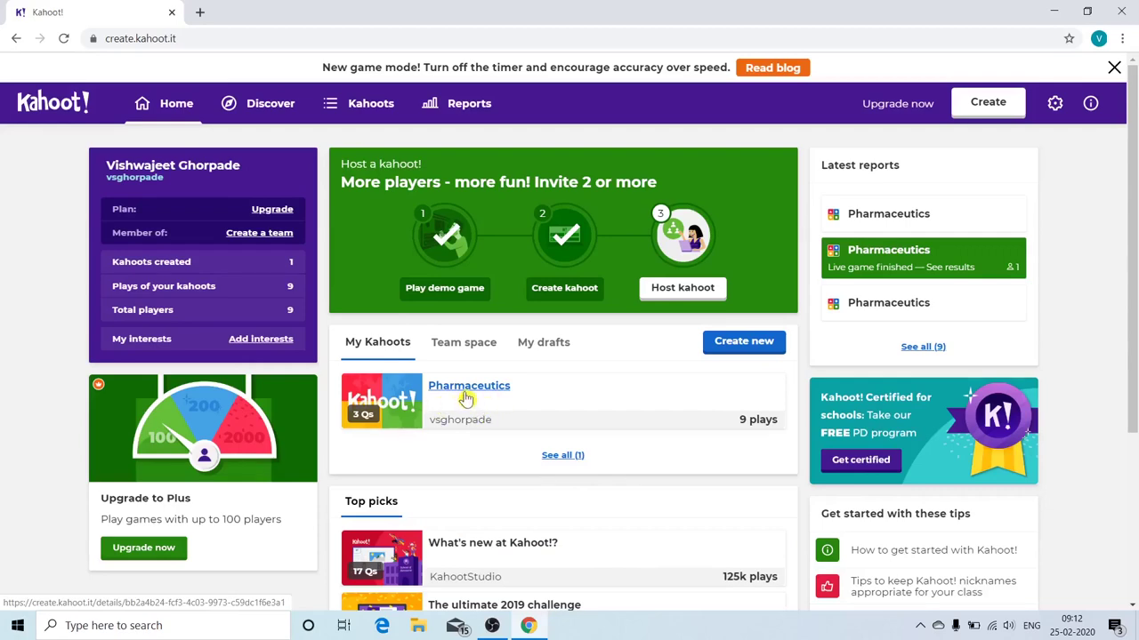
- Open the Pharmaceutics kahoot and start hosting it to reach the Classic/Team mode choice
left_click(466, 398)
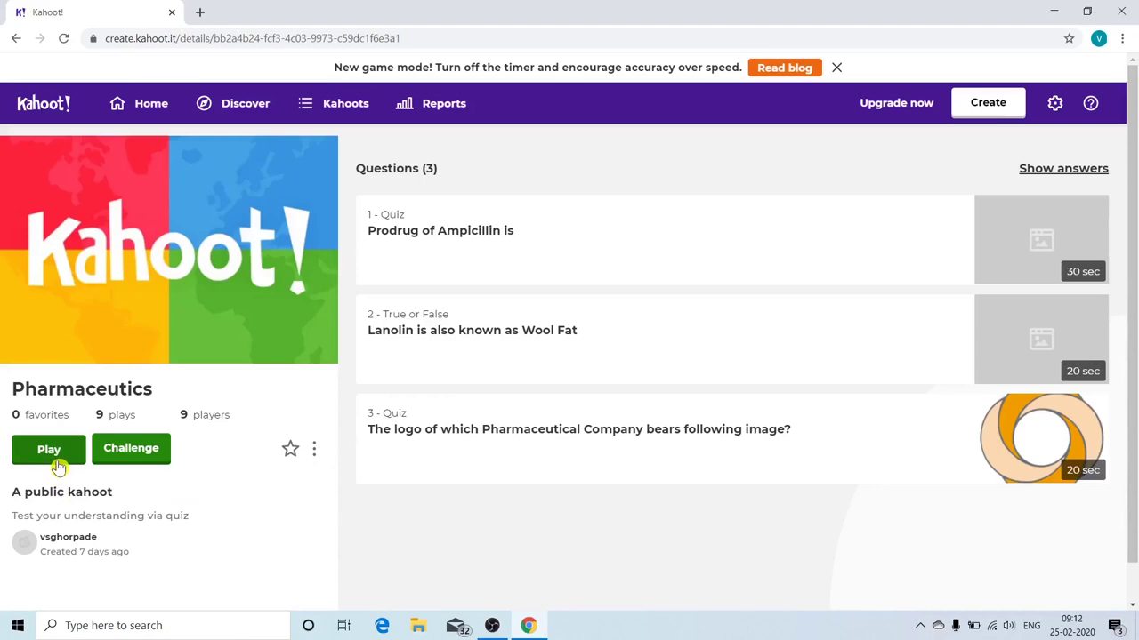
left_click(57, 460)
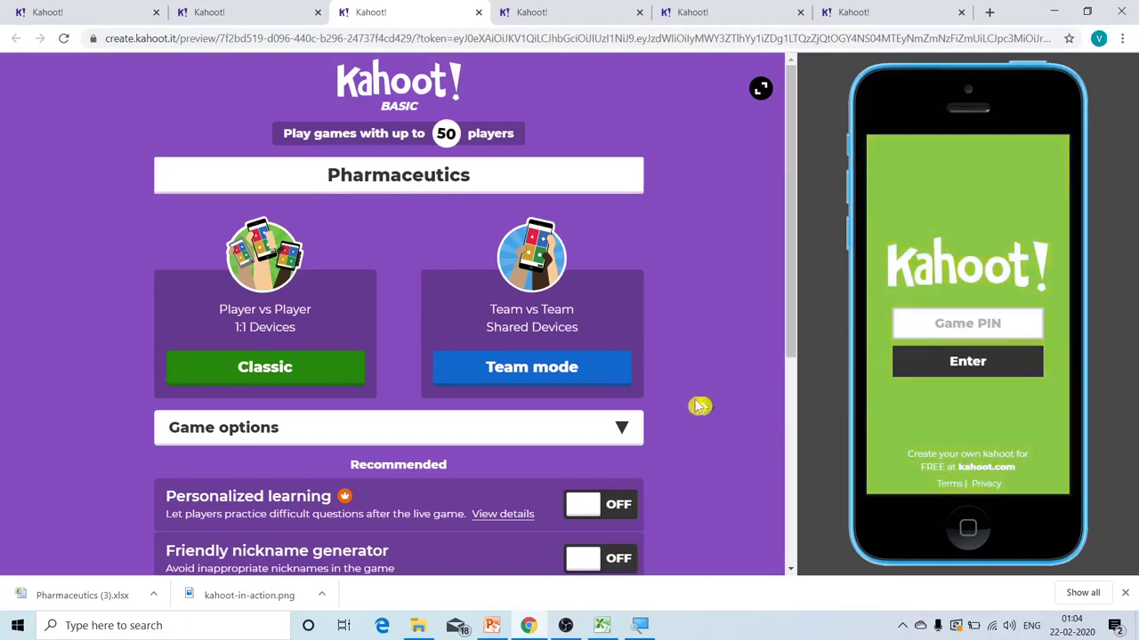
left_click(271, 390)
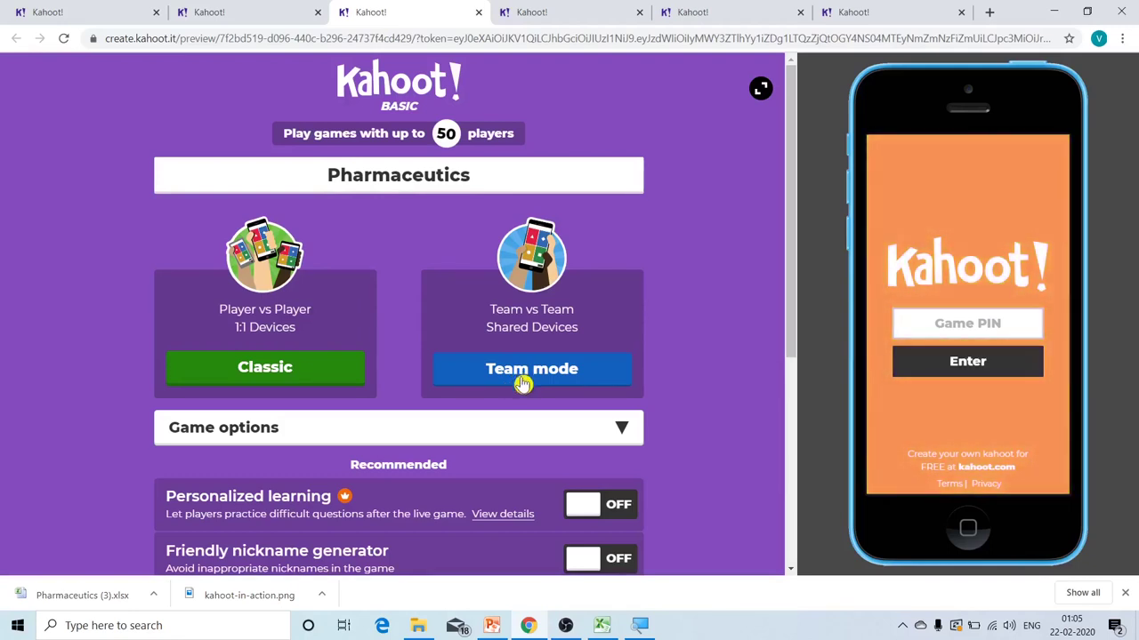
- Host the game in Team mode and join it from the phone preview with the game PIN
left_click(525, 383)
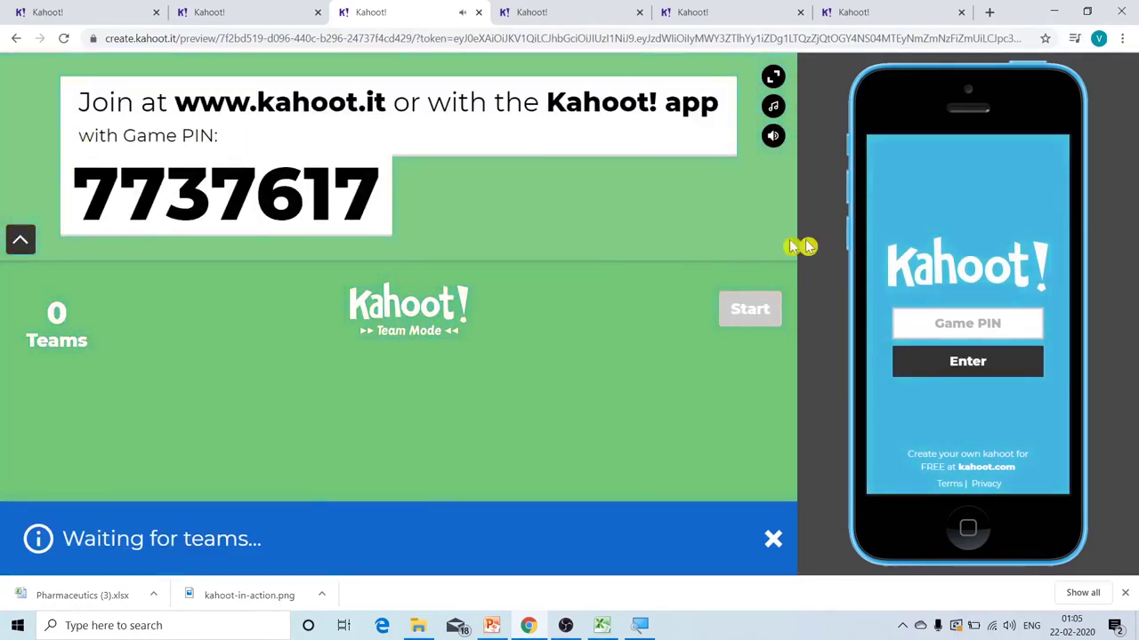
left_click(951, 325)
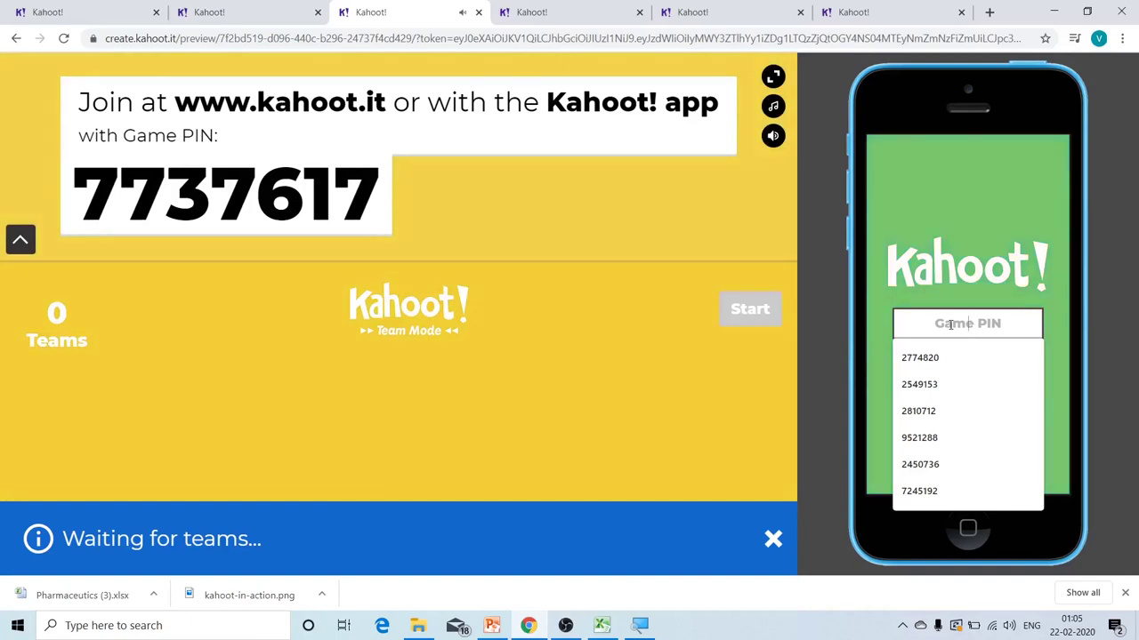
type("7737617")
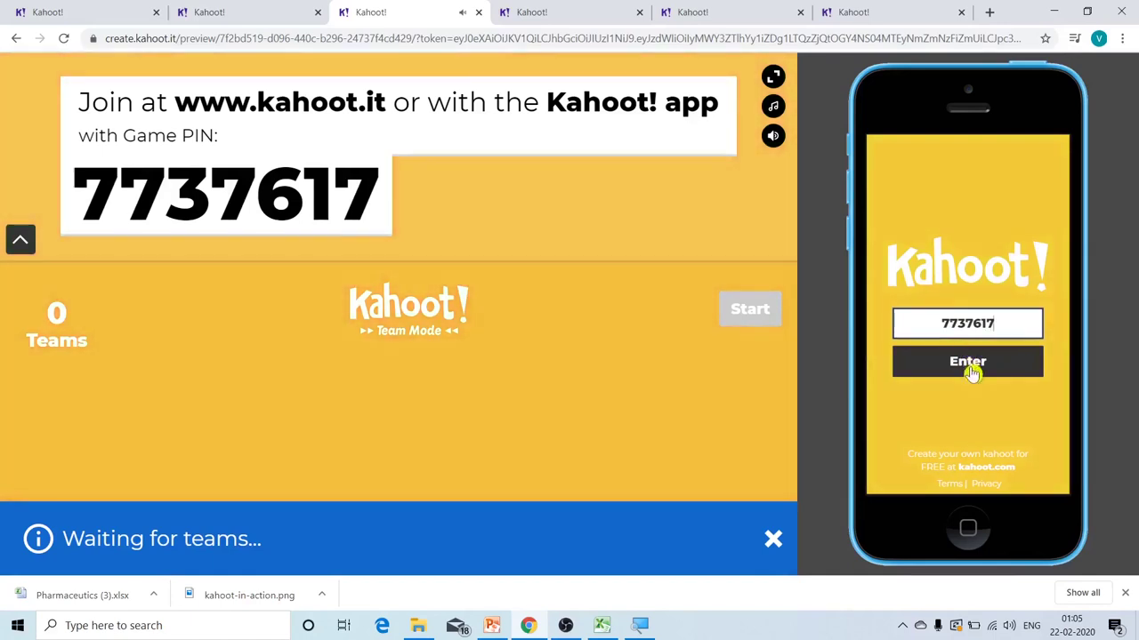
left_click(972, 367)
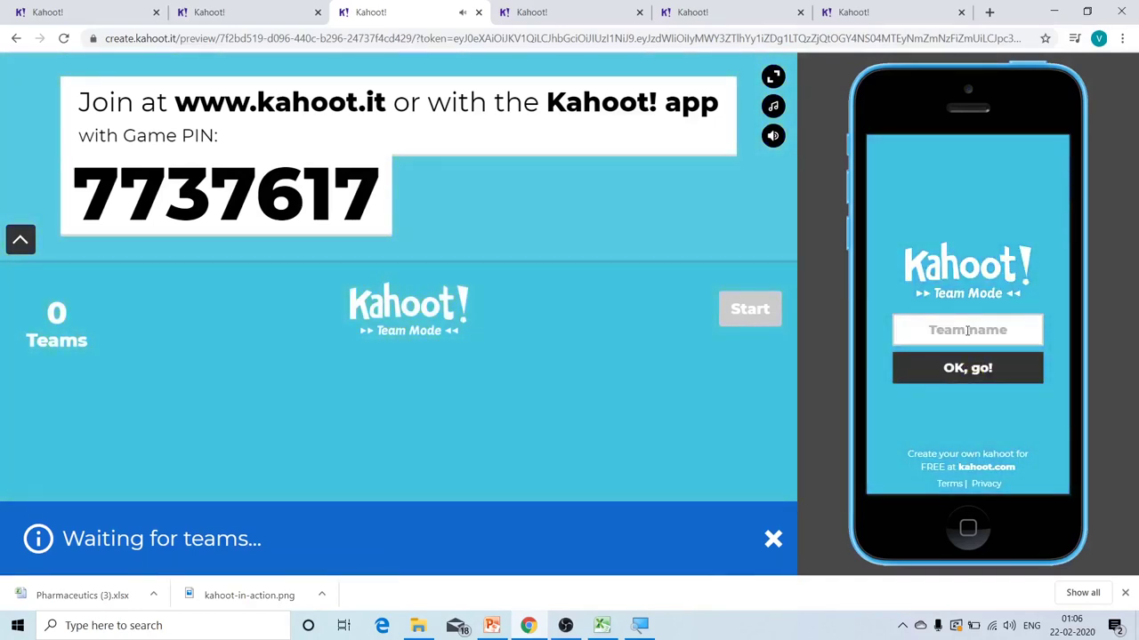
- Name the team Avengers on the phone preview
left_click(967, 330)
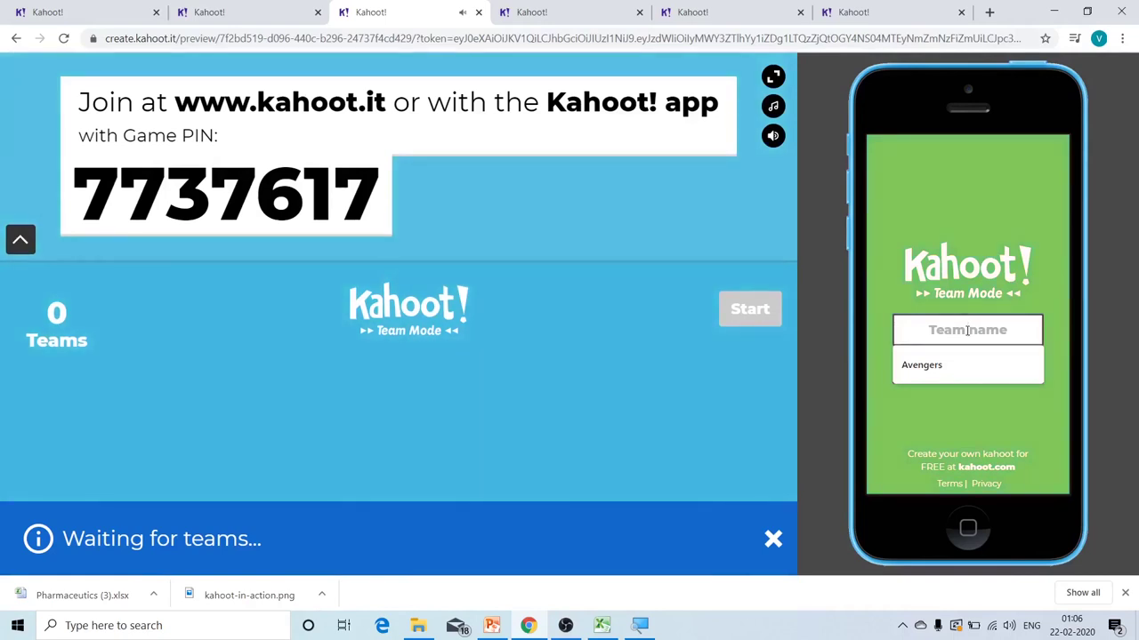
left_click(925, 364)
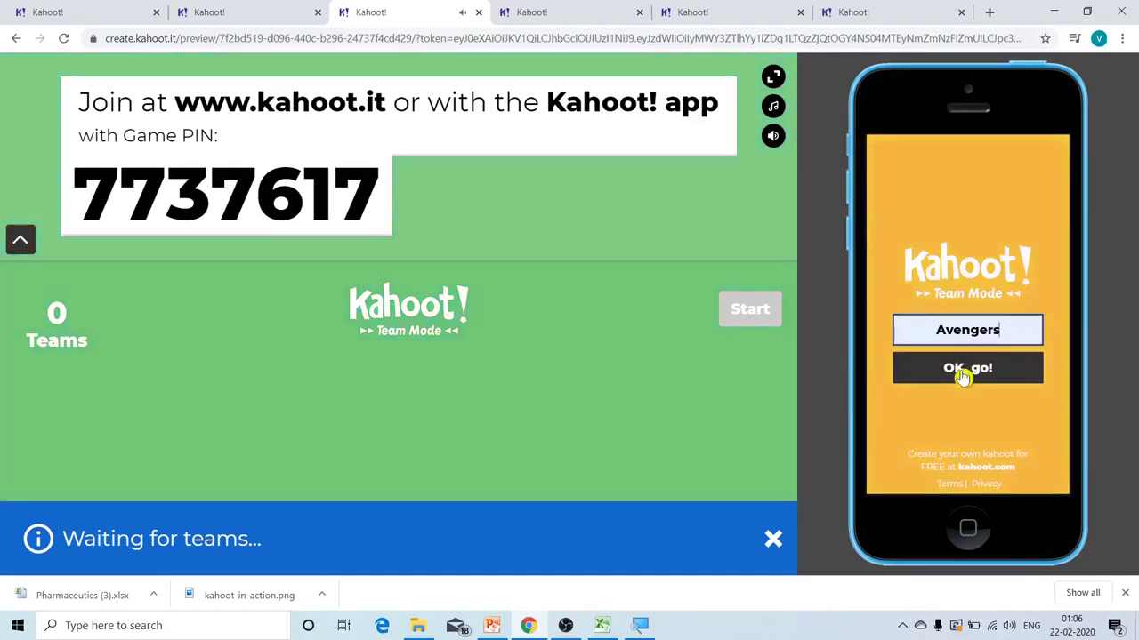
left_click(965, 379)
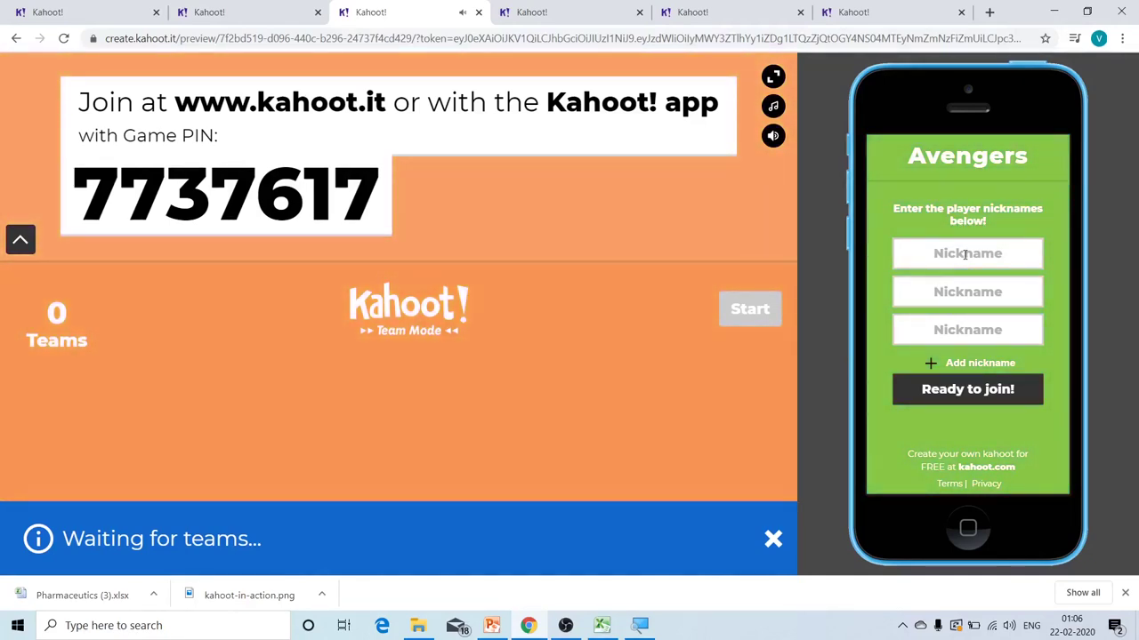
- Enter player nicknames A and B for the Avengers team
left_click(965, 255)
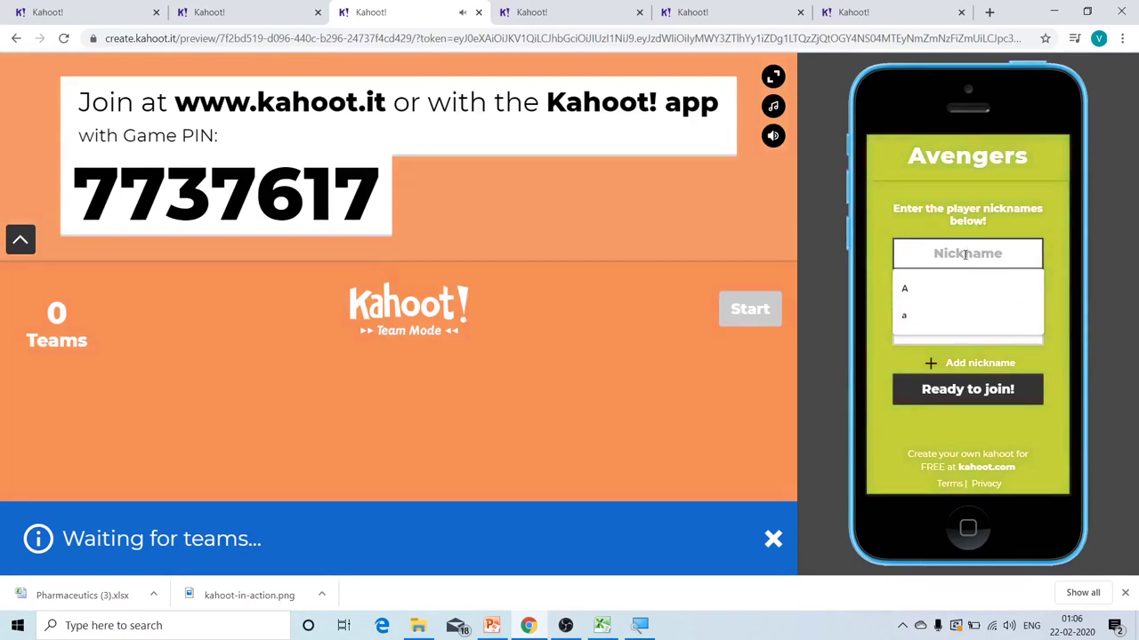
left_click(1042, 283)
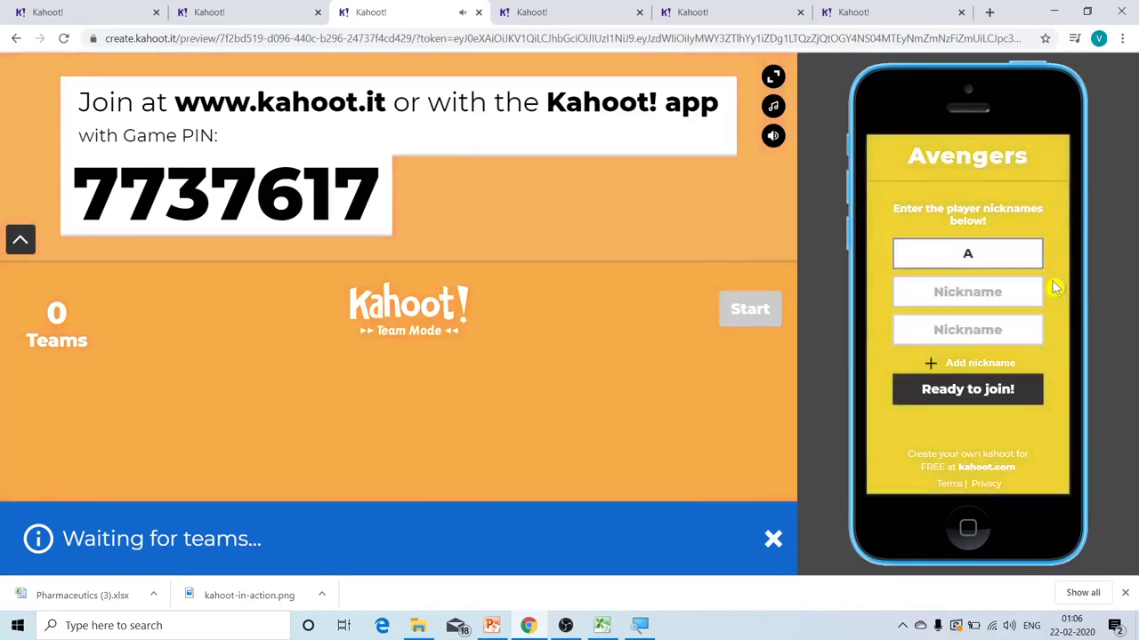
left_click(985, 289)
type("B")
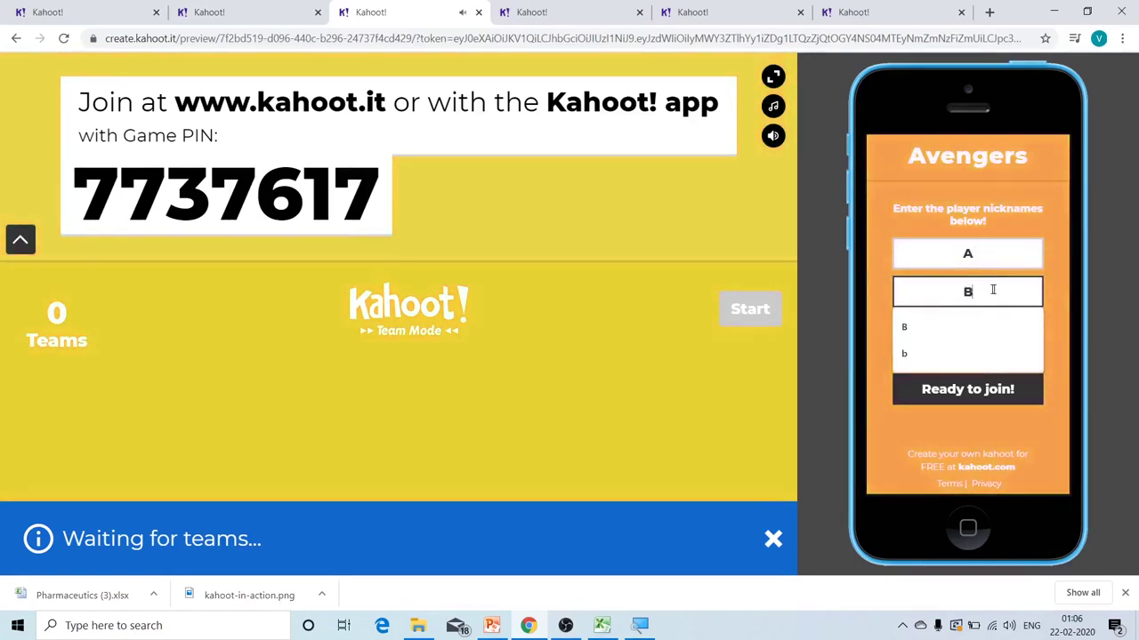
left_click(1065, 310)
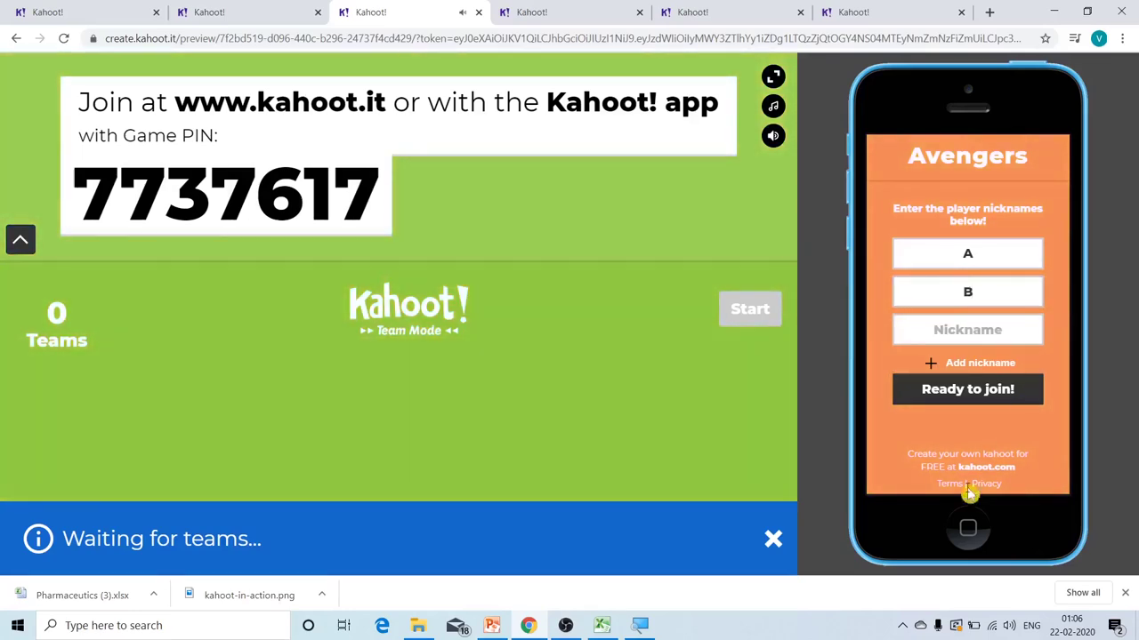
- Join the lobby as team Avengers and start the game at question 1
left_click(965, 392)
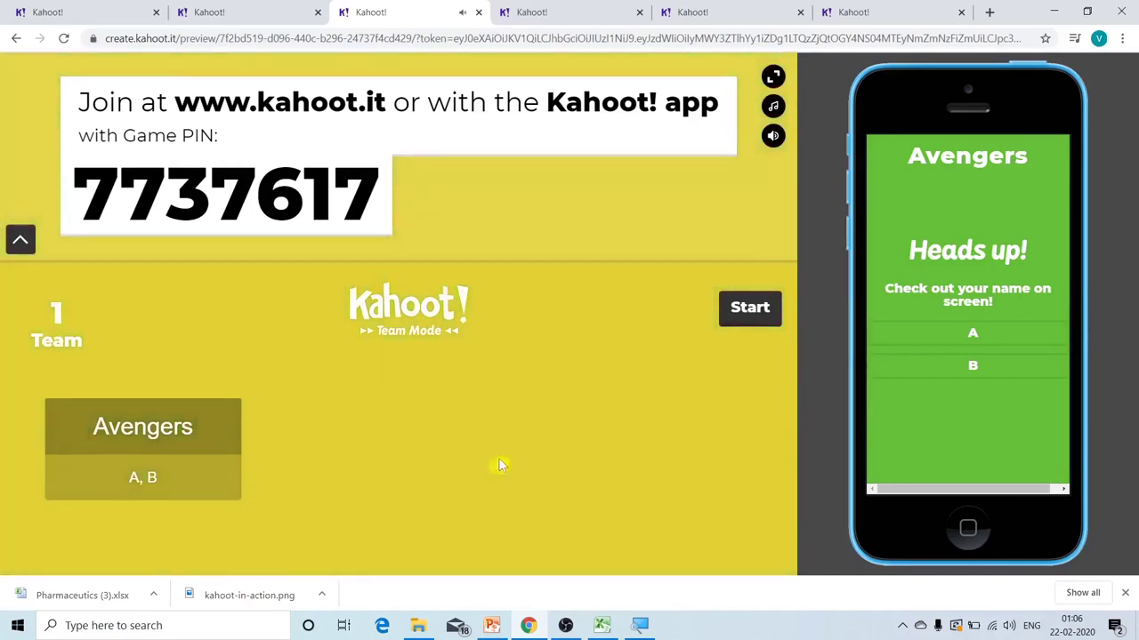
left_click(741, 318)
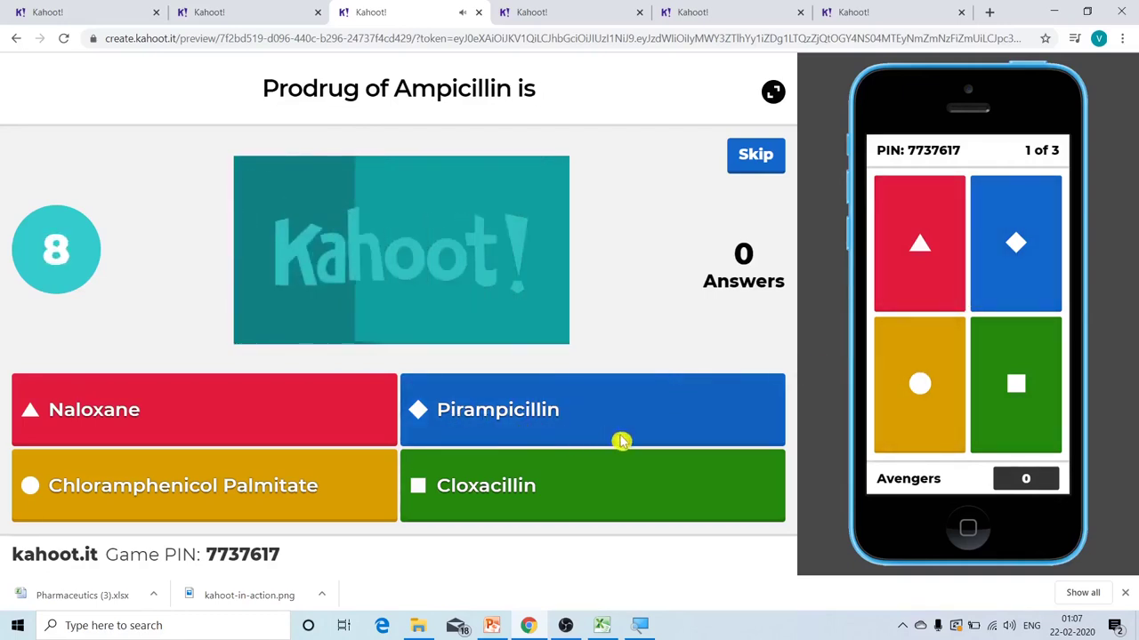
- Answer Pirampicillin to question 1 and show the scoreboard with Avengers at 638
left_click(1035, 286)
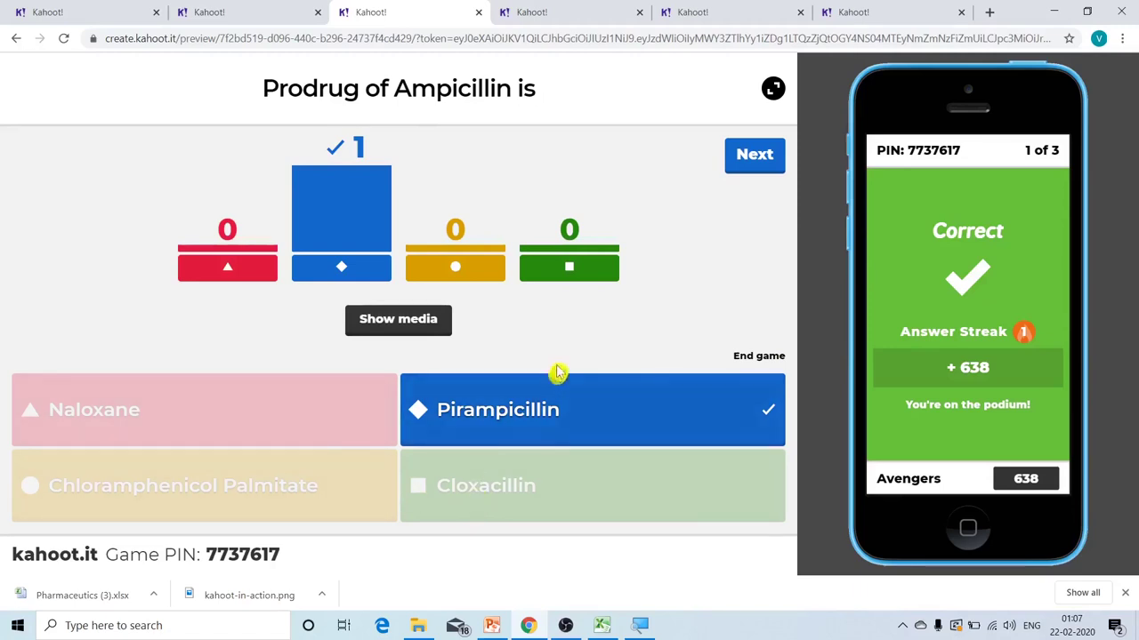
left_click(747, 168)
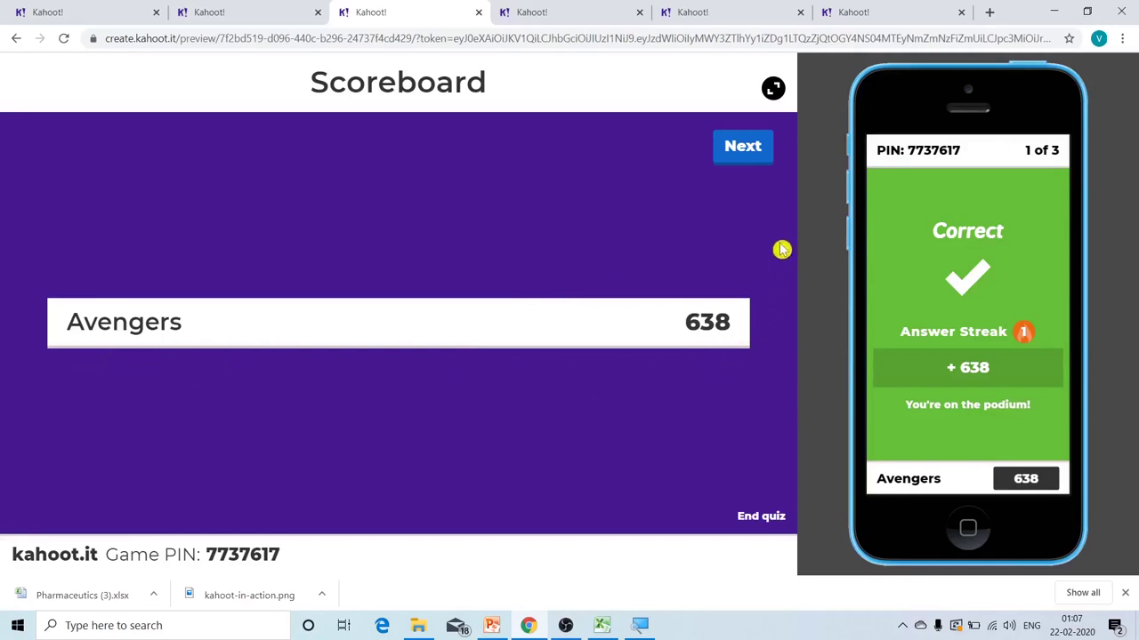
- Answer True to 'Lanolin is also known as Wool Fat', bringing Avengers to 1520
left_click(753, 154)
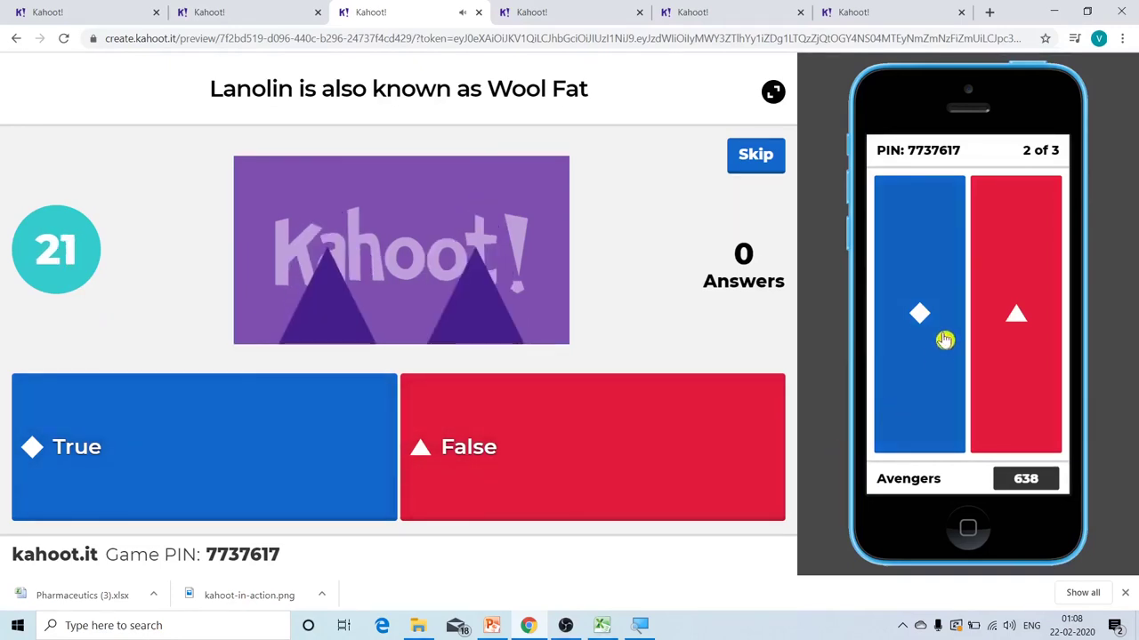
left_click(919, 274)
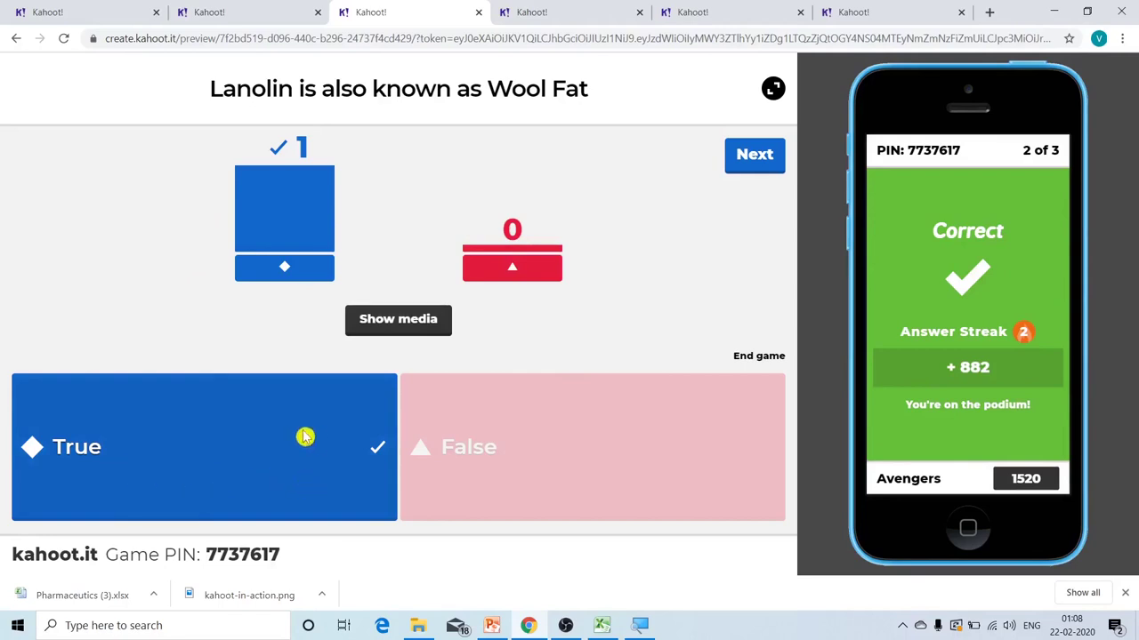
left_click(758, 170)
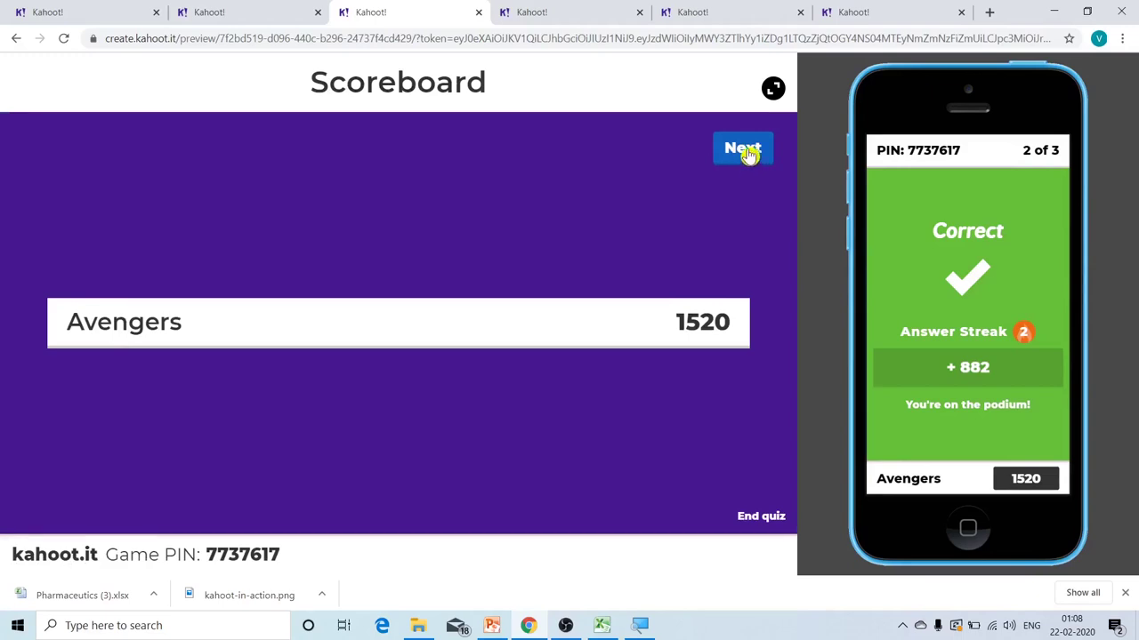
- Answer Pfizer to the logo question and show the final podium with Avengers first
left_click(750, 153)
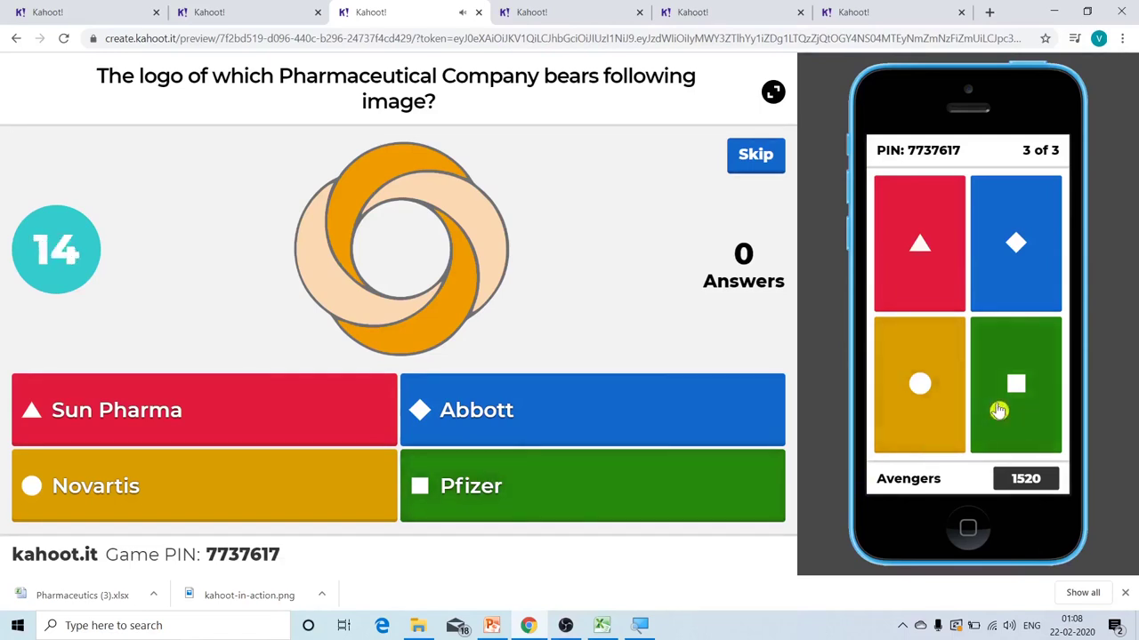
left_click(1012, 357)
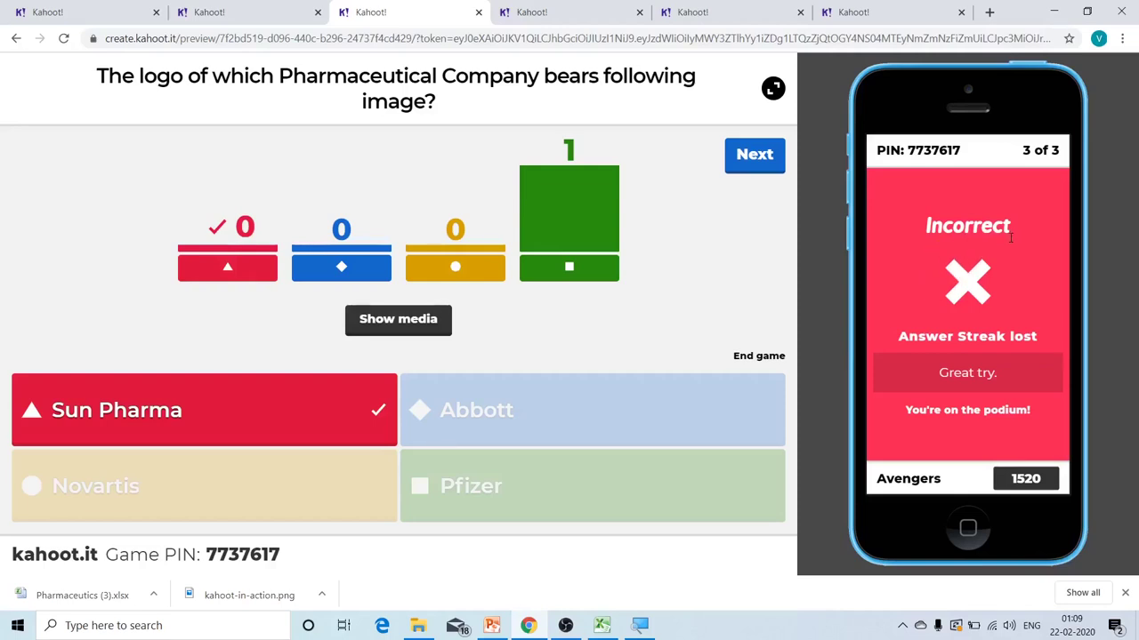
left_click(755, 158)
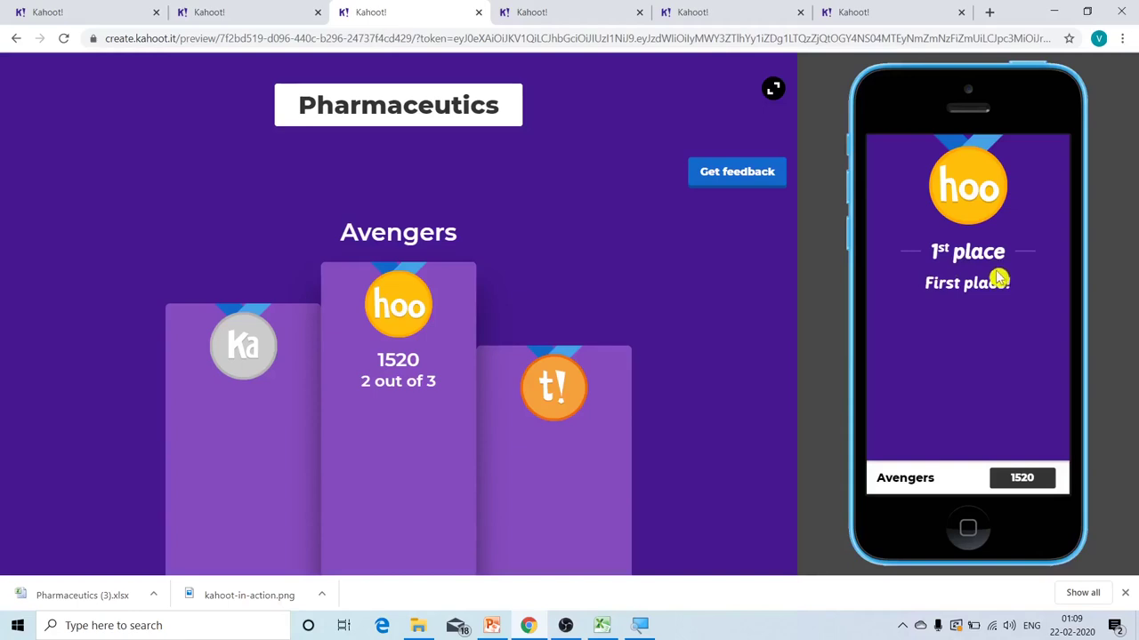
- Give five-star, happy-face feedback and view the 5.0 rating summary
left_click(739, 177)
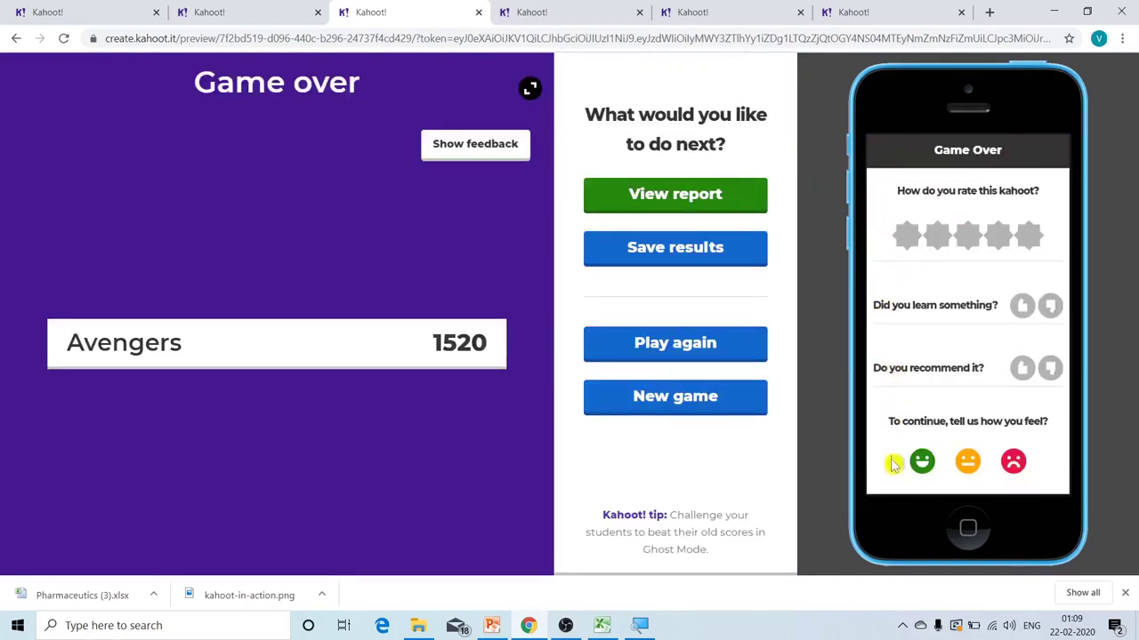
left_click(1039, 253)
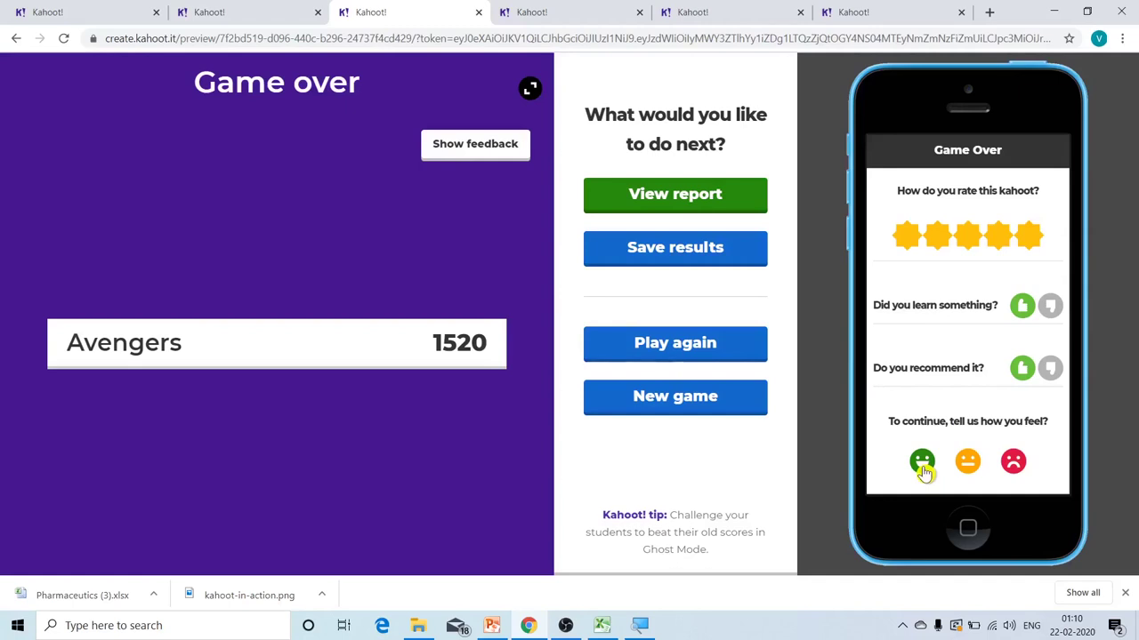
left_click(922, 462)
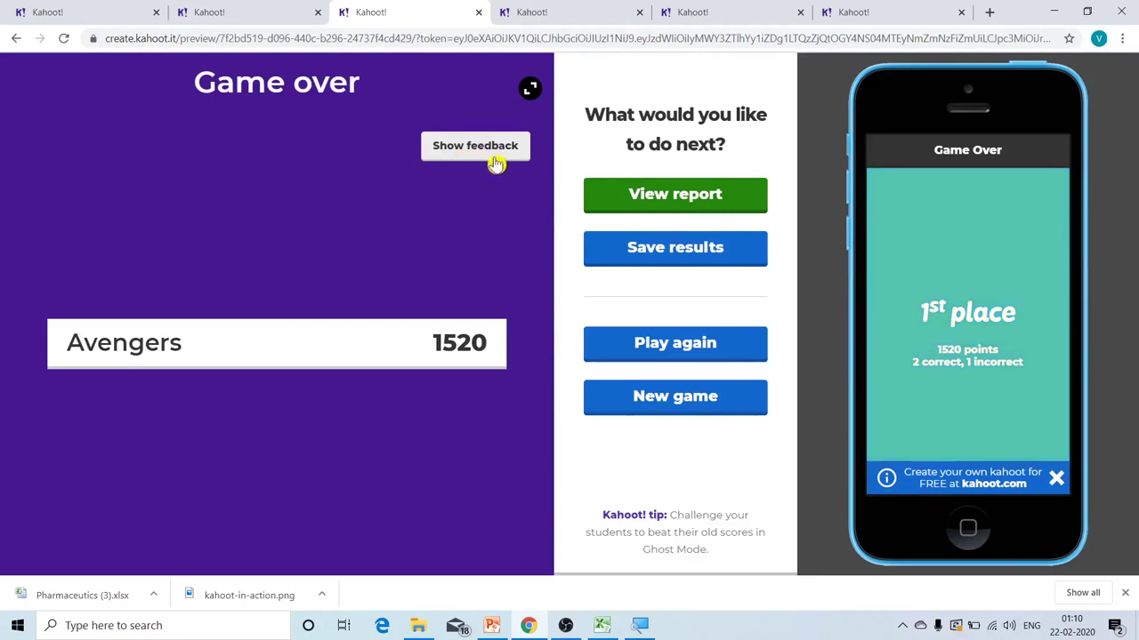
left_click(512, 163)
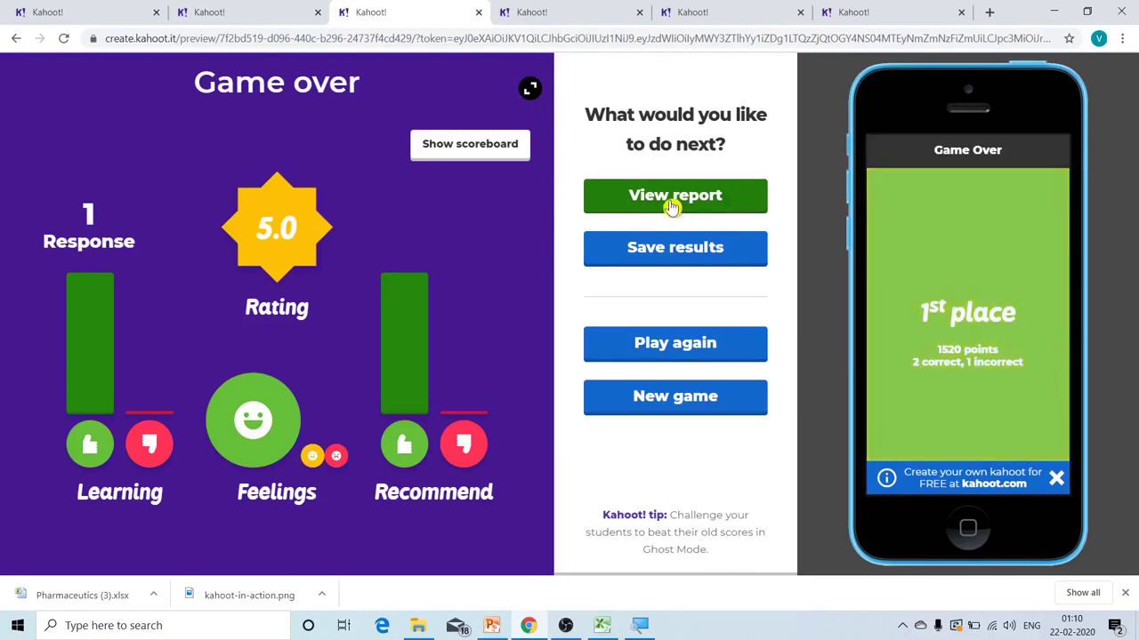
- Open the game report and download it as Pharmaceutics (4).xlsx
left_click(672, 205)
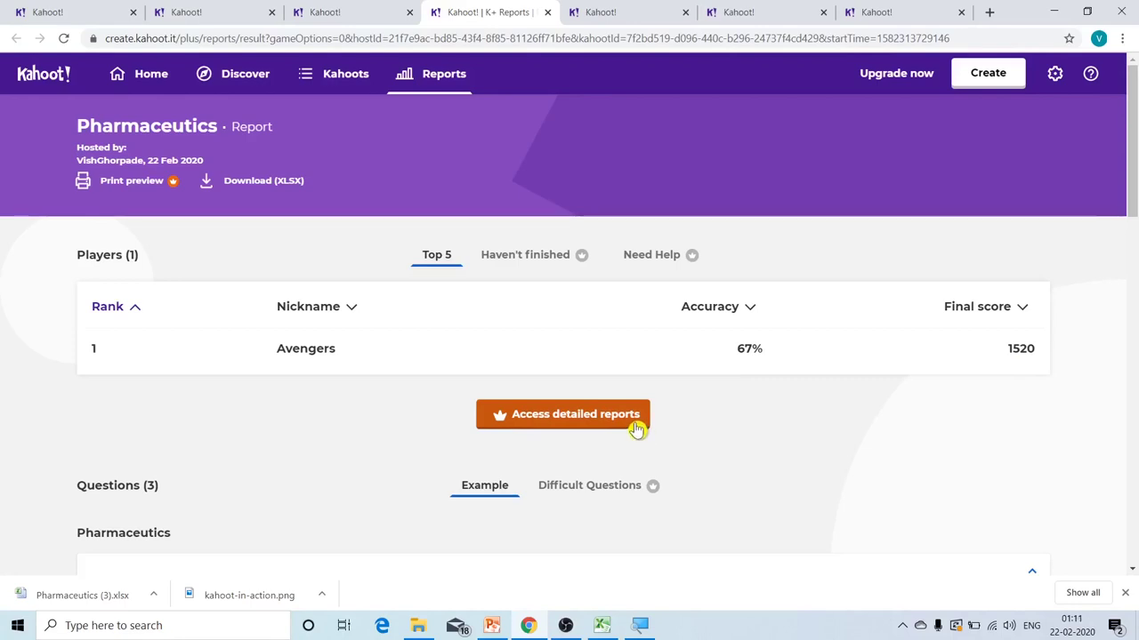
left_click(257, 184)
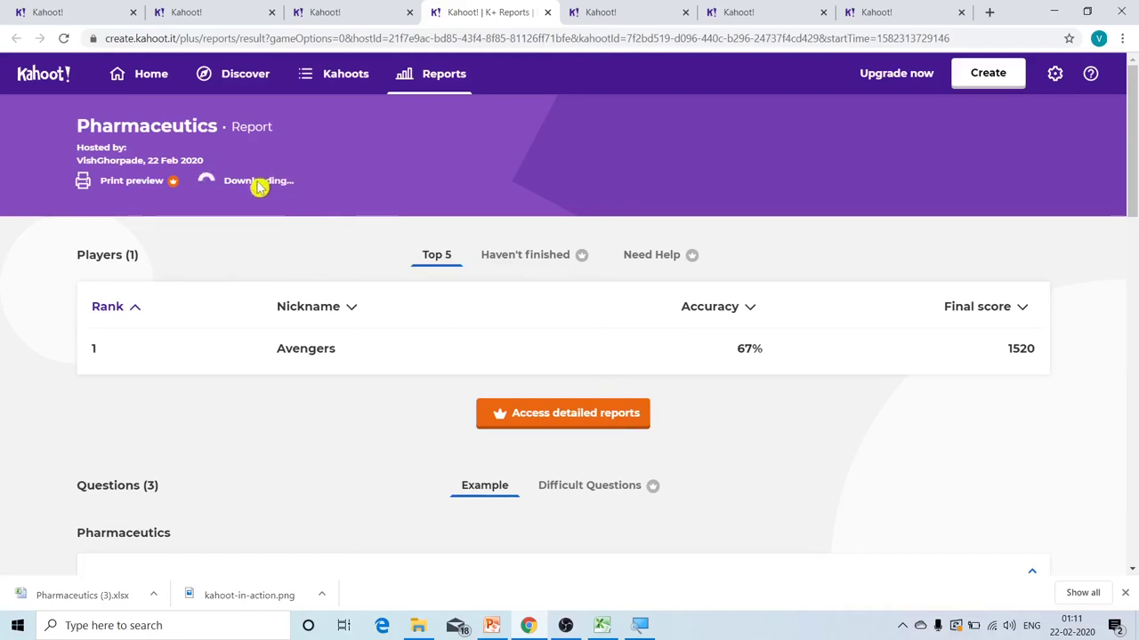
left_click(258, 184)
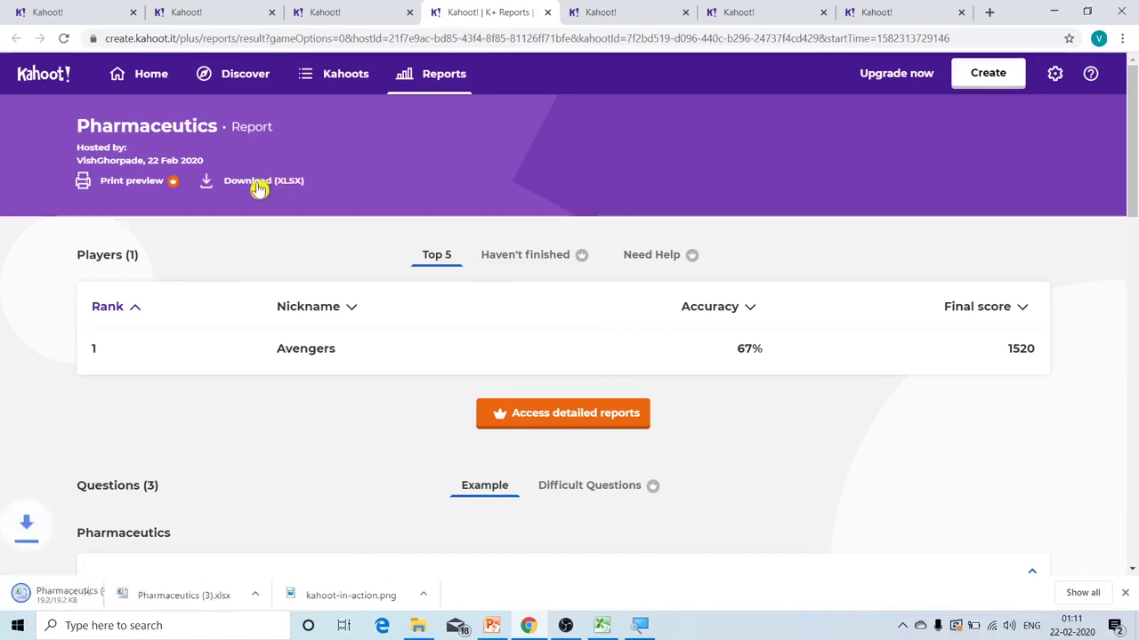